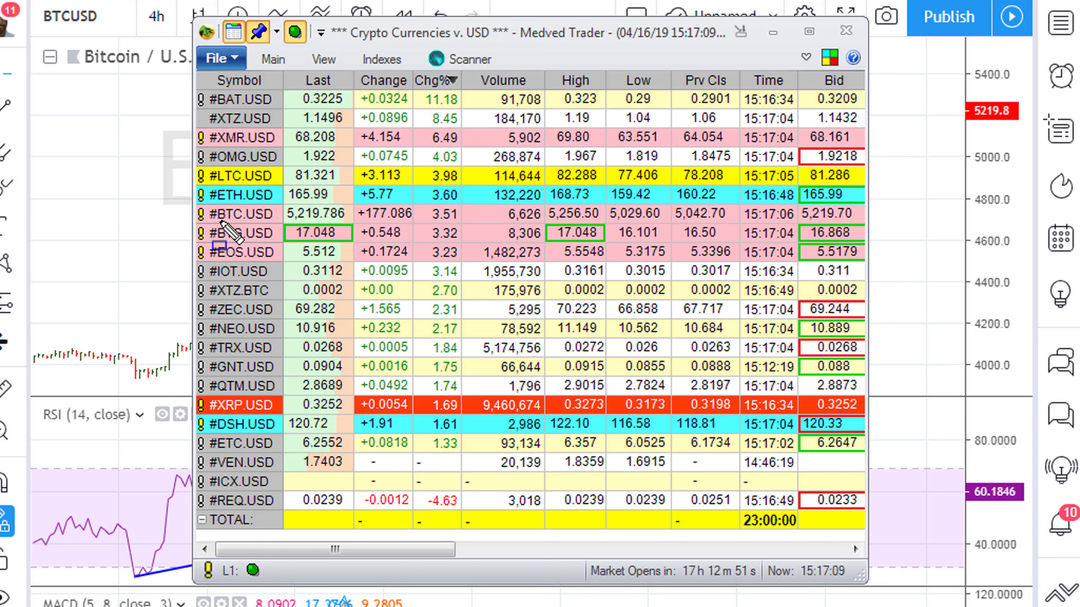
Mark the #BTC.USD quote and the title's date and time with boxes, and move the quote window off the chart.
{"action": "left_click_drag", "start_coordinate": [196, 204], "coordinate": [360, 223]}
{"action": "left_click_drag", "start_coordinate": [606, 23], "coordinate": [730, 47]}
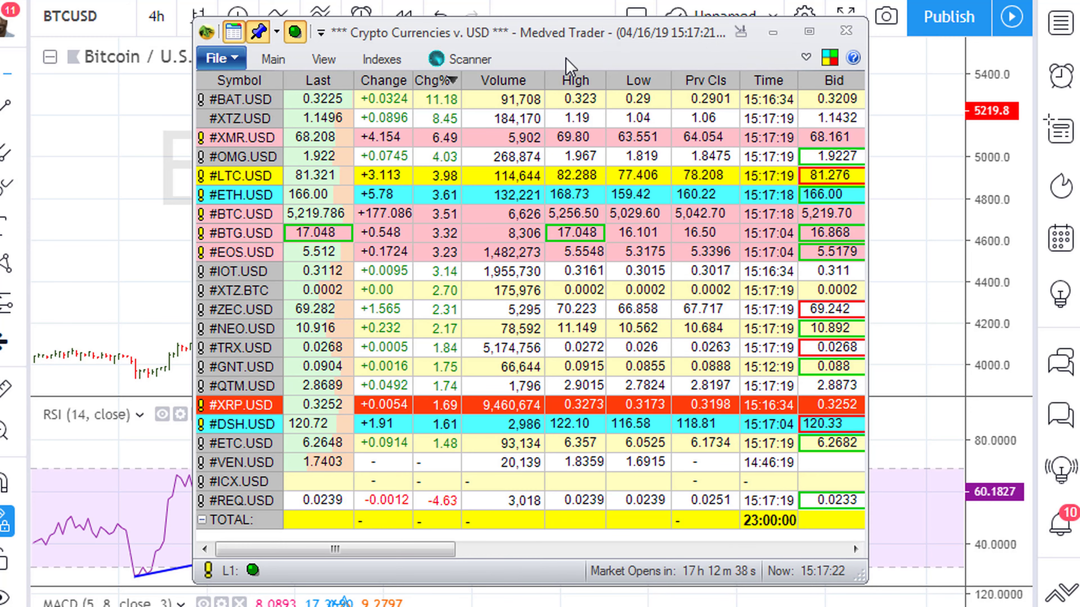
{"action": "left_click_drag", "start_coordinate": [577, 36], "coordinate": [0, 128]}
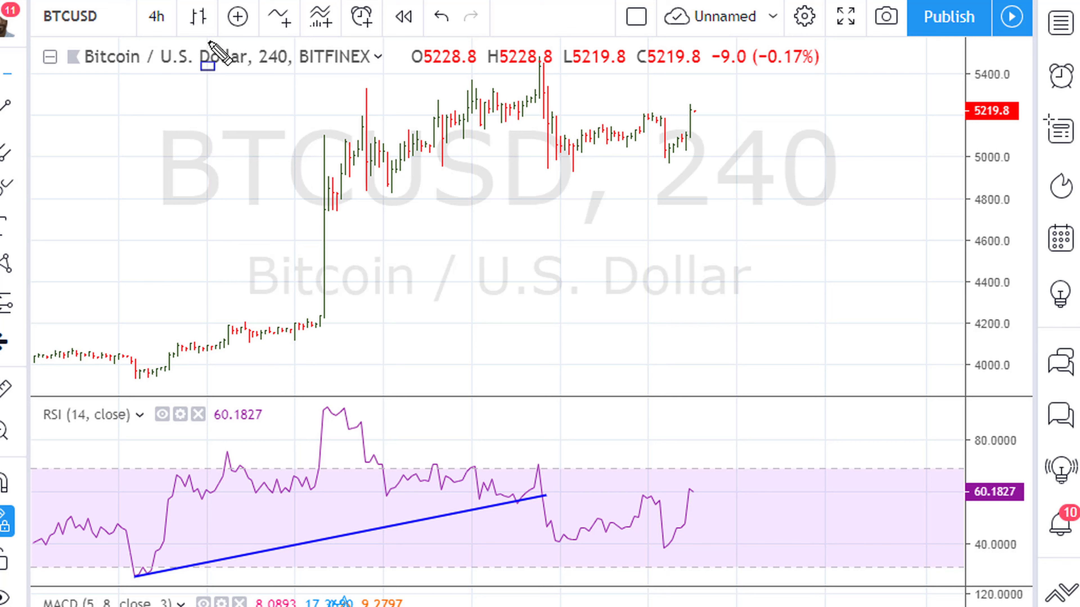
Box the 4h interval and handwrite "4HRLY" on the BTCUSD chart, clearing the marks when done.
{"action": "left_click_drag", "start_coordinate": [134, 1], "coordinate": [175, 32]}
{"action": "mouse_move", "coordinate": [471, 269]}
{"action": "left_mouse_down"}
{"action": "mouse_move", "coordinate": [631, 313]}
{"action": "mouse_move", "coordinate": [651, 324]}
{"action": "mouse_move", "coordinate": [650, 342]}
{"action": "left_mouse_up"}
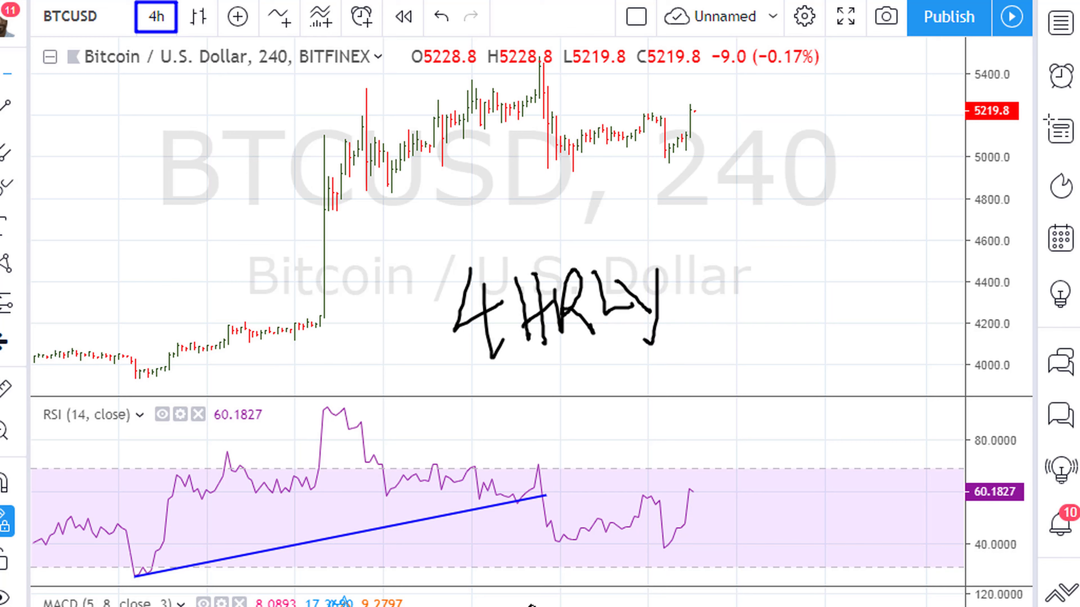
{"action": "key", "text": "Escape"}
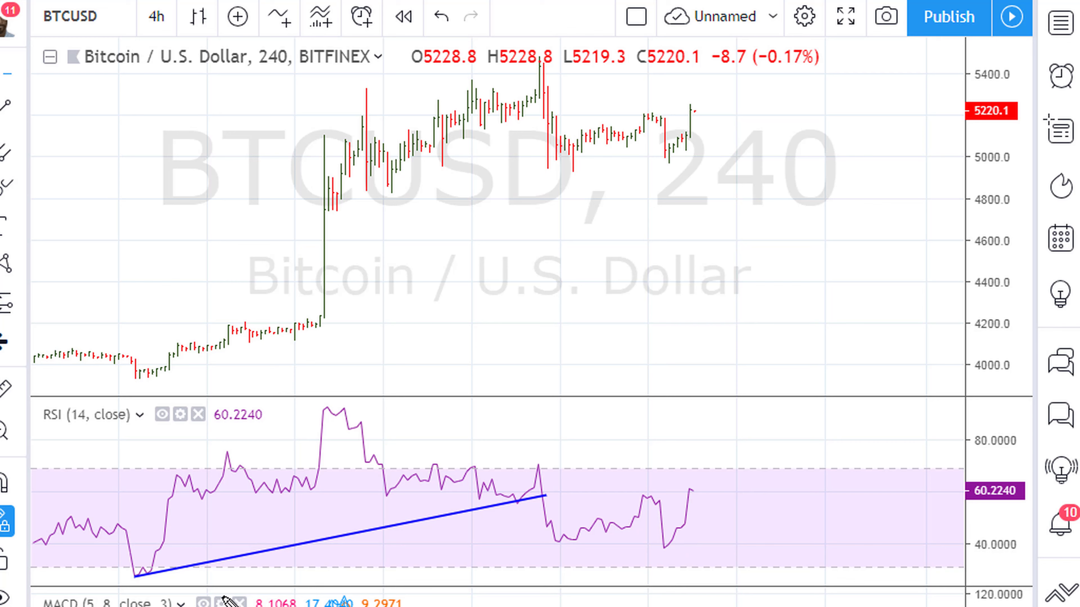
Box the two RSI touches of the blue trendline and draw a horizontal line forward from its end.
{"action": "left_click_drag", "start_coordinate": [128, 565], "coordinate": [156, 581]}
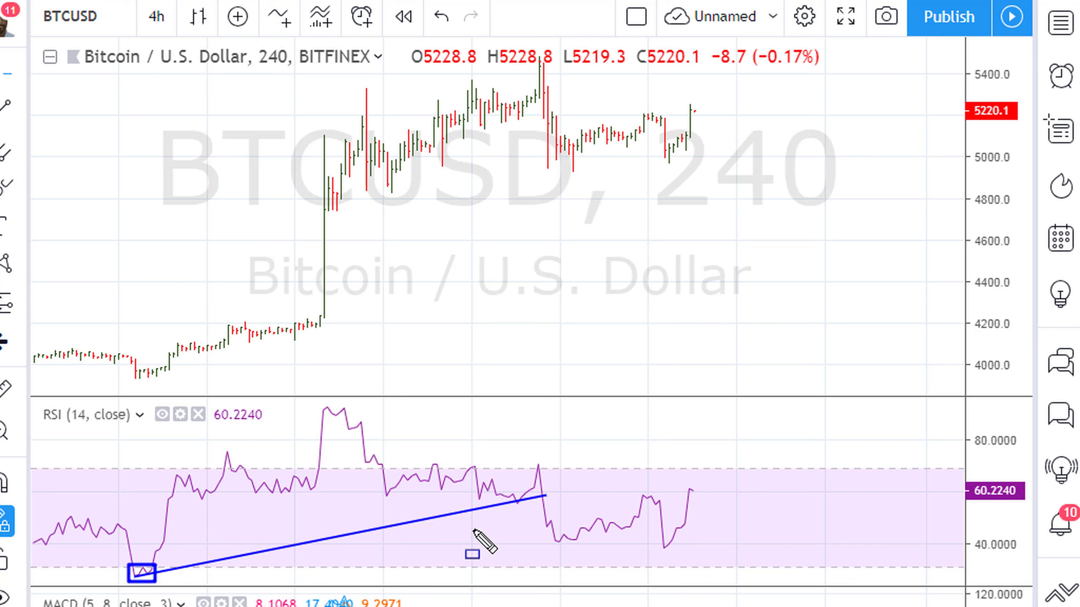
{"action": "left_click_drag", "start_coordinate": [507, 494], "coordinate": [526, 510]}
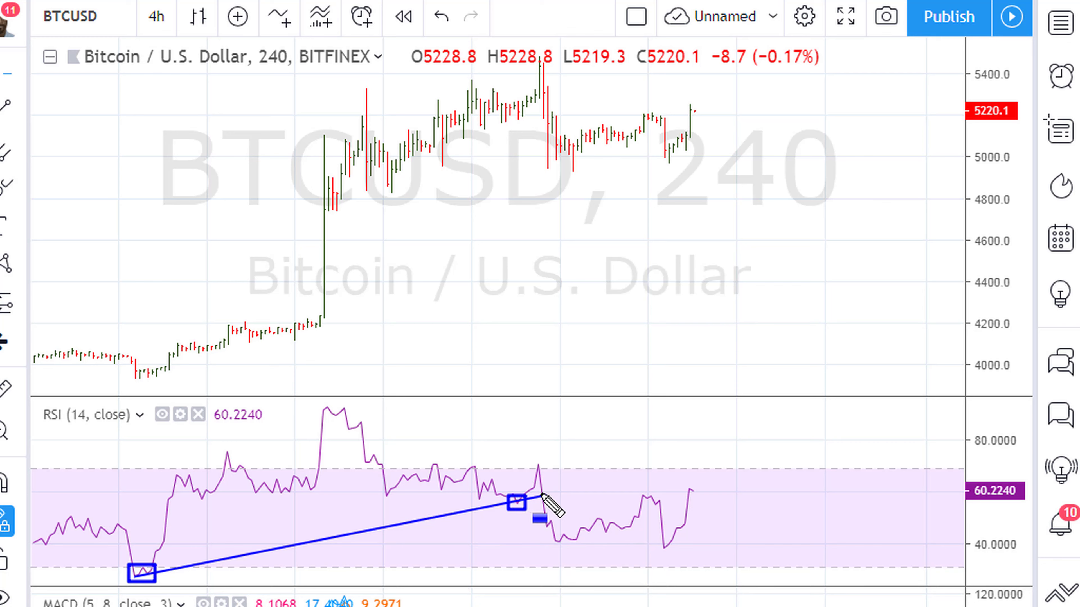
{"action": "left_click_drag", "start_coordinate": [744, 491], "coordinate": [755, 495]}
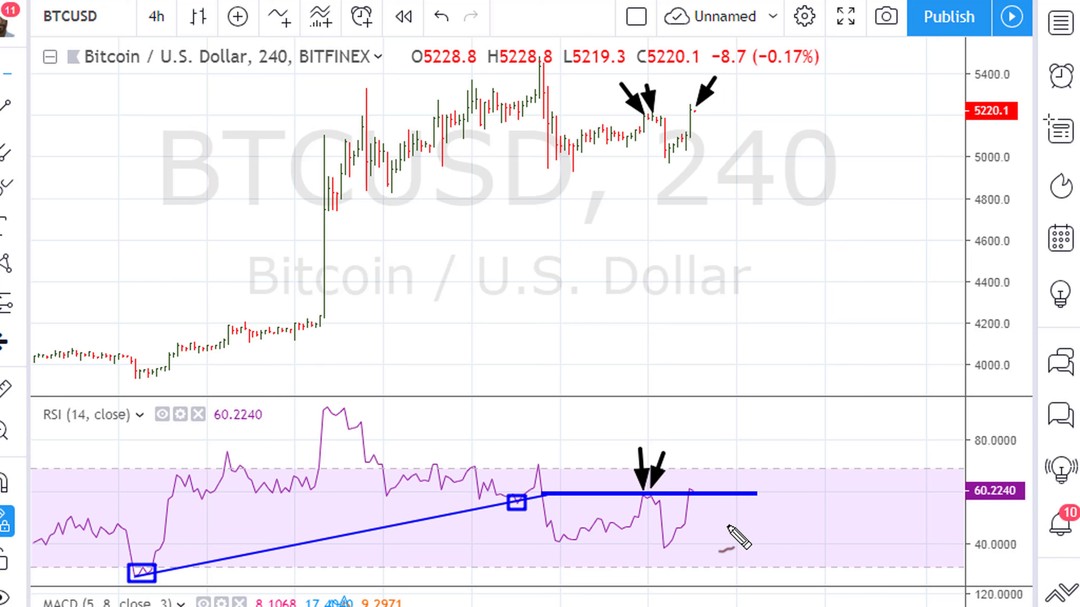
Sketch a red downturn arrow at the latest RSI peak, add arrows at that peak and latest price bar, and clear the marks.
{"action": "mouse_move", "coordinate": [689, 491]}
{"action": "left_mouse_down"}
{"action": "mouse_move", "coordinate": [706, 499]}
{"action": "mouse_move", "coordinate": [712, 529]}
{"action": "mouse_move", "coordinate": [726, 509]}
{"action": "mouse_move", "coordinate": [700, 515]}
{"action": "mouse_move", "coordinate": [726, 509]}
{"action": "left_mouse_up"}
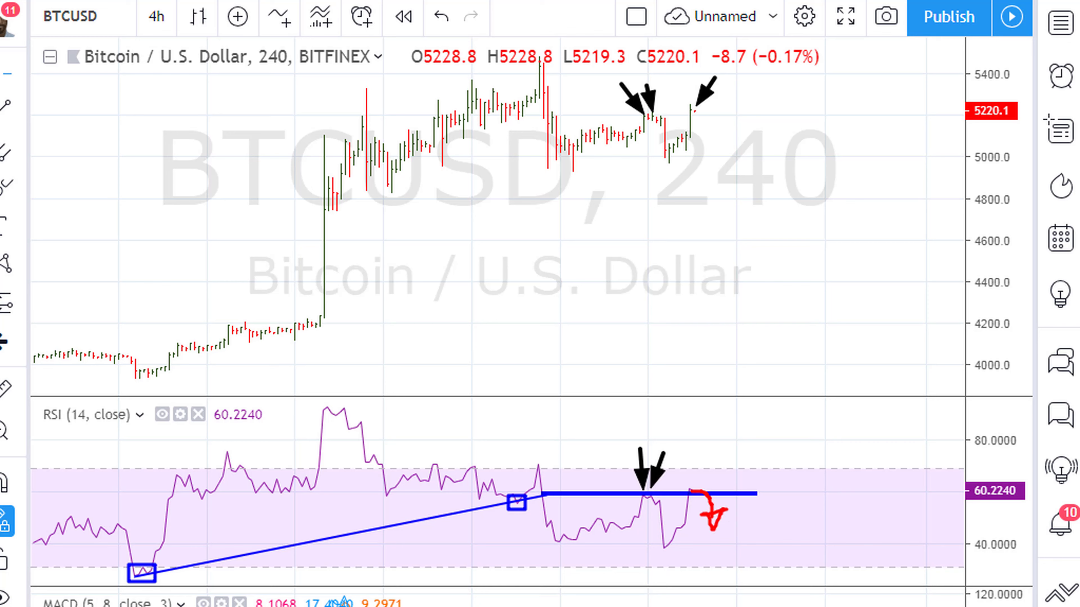
{"action": "left_click_drag", "start_coordinate": [718, 457], "coordinate": [692, 489]}
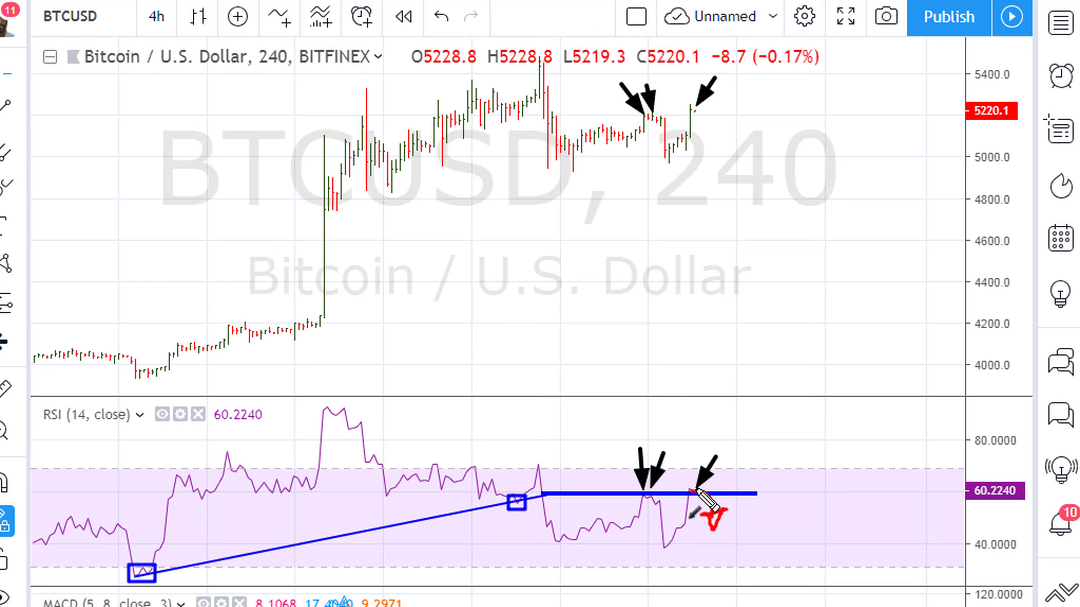
{"action": "left_click_drag", "start_coordinate": [749, 85], "coordinate": [697, 110]}
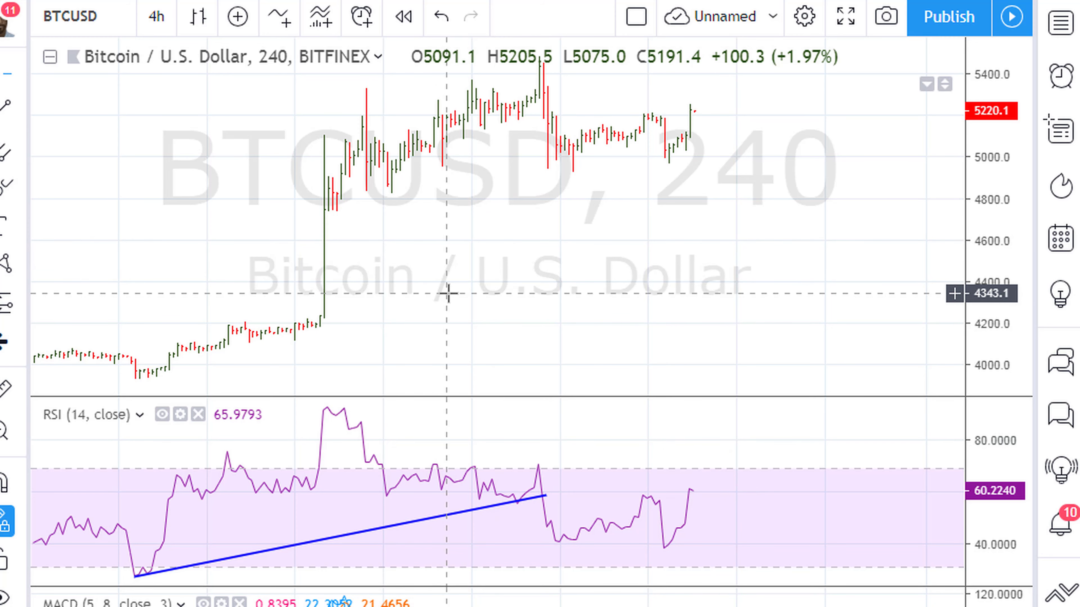
Draw a horizontal blue line from the RSI trendline's end to the value scale on an enlarged view of the latest bars.
{"action": "scroll", "coordinate": [451, 291], "scroll_direction": "up", "scroll_amount": 2}
{"action": "scroll", "coordinate": [453, 290], "scroll_direction": "up", "scroll_amount": 3}
{"action": "left_click_drag", "start_coordinate": [402, 273], "coordinate": [789, 318]}
{"action": "scroll", "coordinate": [791, 318], "scroll_direction": "up", "scroll_amount": 3}
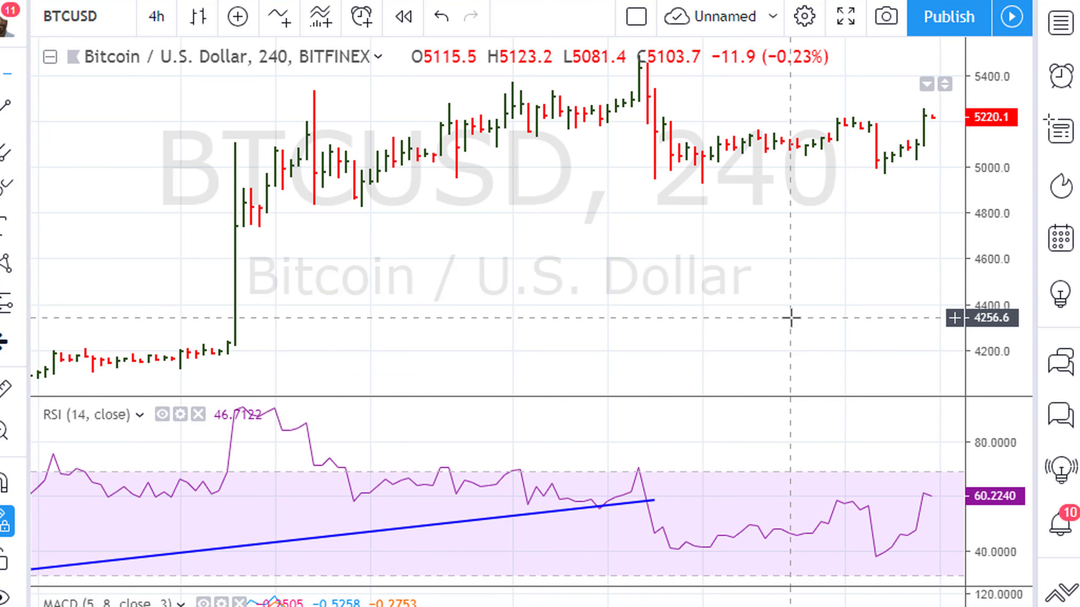
{"action": "scroll", "coordinate": [791, 318], "scroll_direction": "up", "scroll_amount": 1}
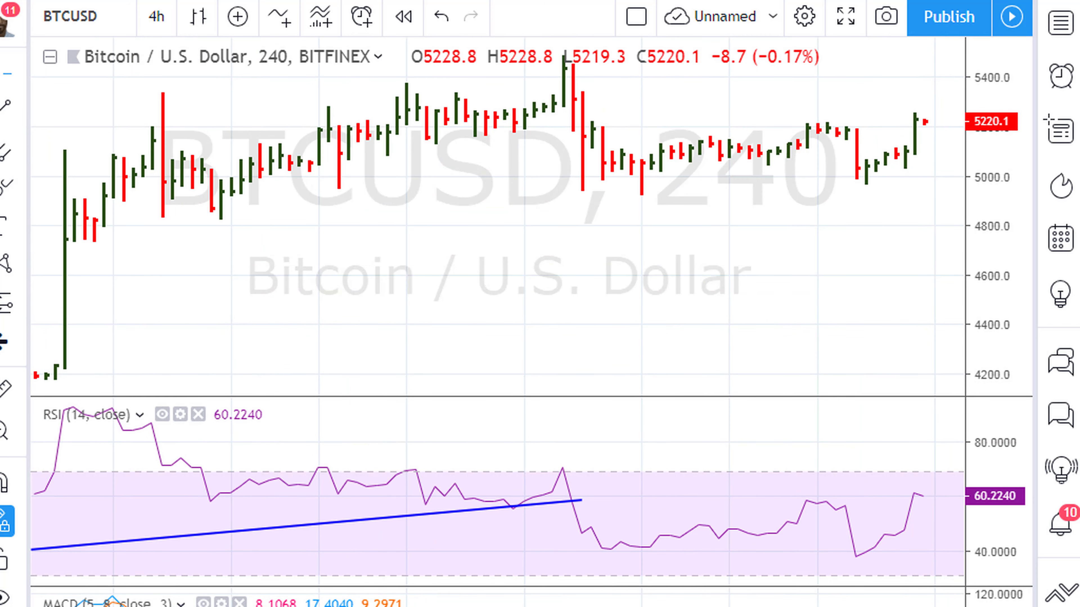
{"action": "left_click_drag", "start_coordinate": [570, 500], "coordinate": [965, 500]}
{"action": "key", "text": "Escape"}
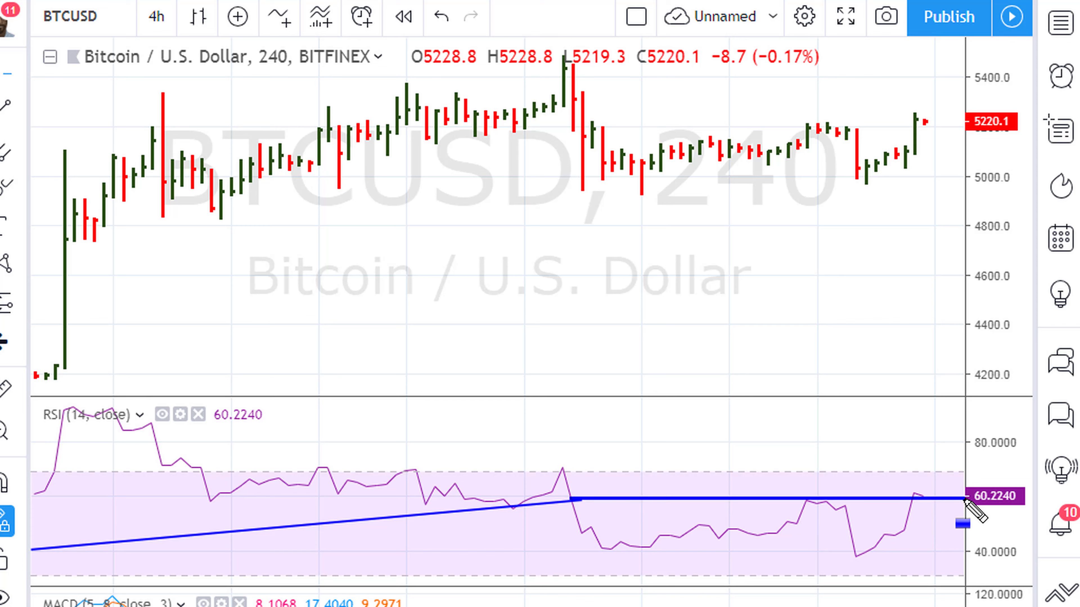
Mark the latest RSI crossing with a box and red down arrow, retrace the horizontal line, and clear the marks.
{"action": "mouse_move", "coordinate": [906, 526]}
{"action": "left_mouse_down"}
{"action": "mouse_move", "coordinate": [931, 514]}
{"action": "mouse_move", "coordinate": [919, 501]}
{"action": "mouse_move", "coordinate": [934, 511]}
{"action": "left_mouse_up"}
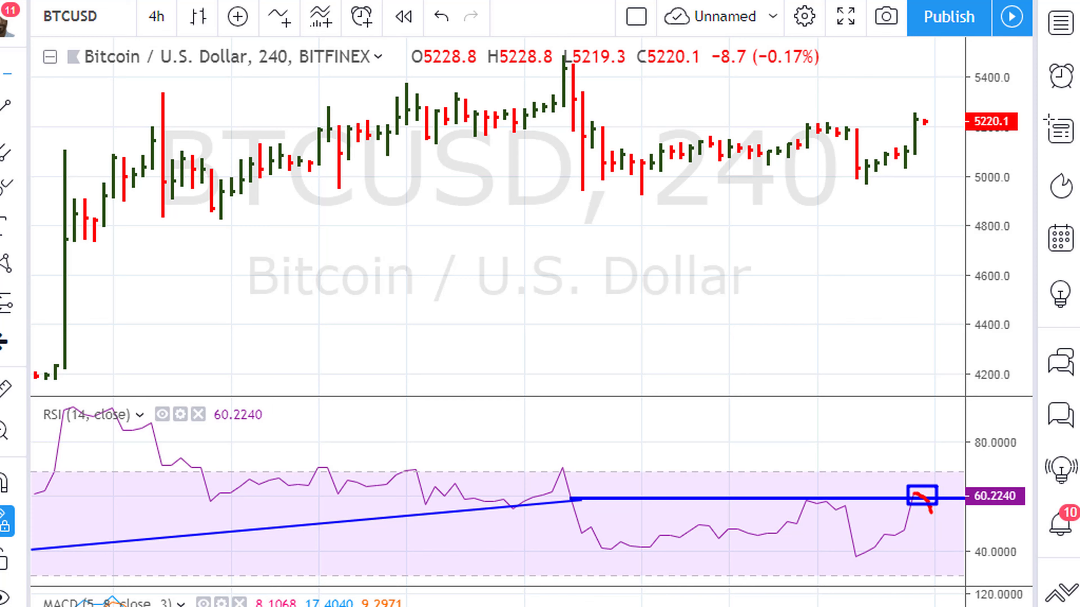
{"action": "left_click_drag", "start_coordinate": [570, 499], "coordinate": [971, 499]}
{"action": "key", "text": "Escape"}
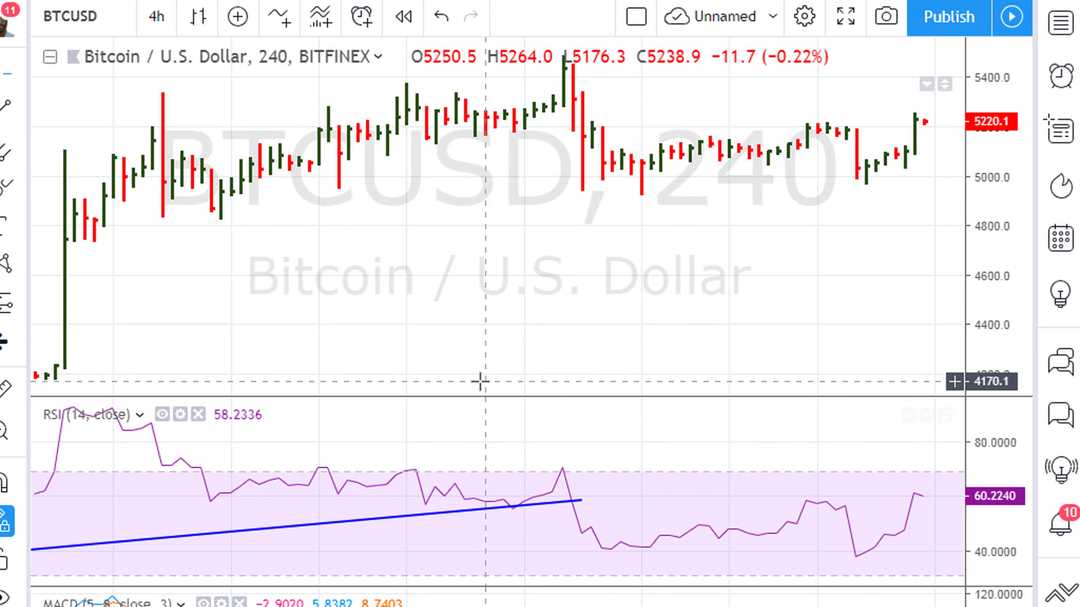
Box the end of the earlier RSI trendline and the matching price bars on the wider chart, clearing the boxes when done.
{"action": "scroll", "coordinate": [456, 351], "scroll_direction": "down", "scroll_amount": 8}
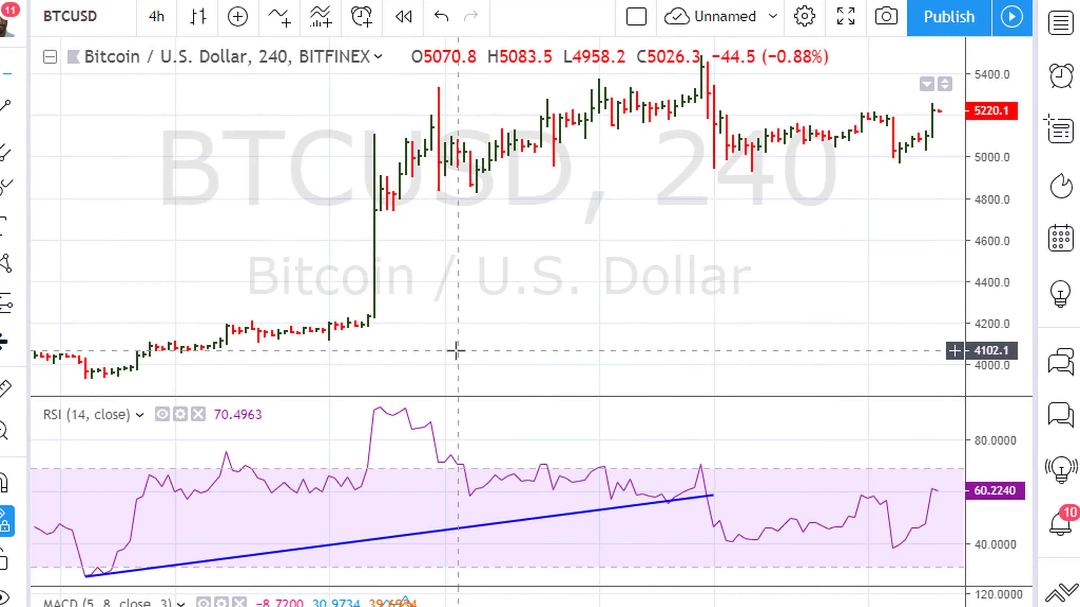
{"action": "scroll", "coordinate": [456, 351], "scroll_direction": "down", "scroll_amount": 2}
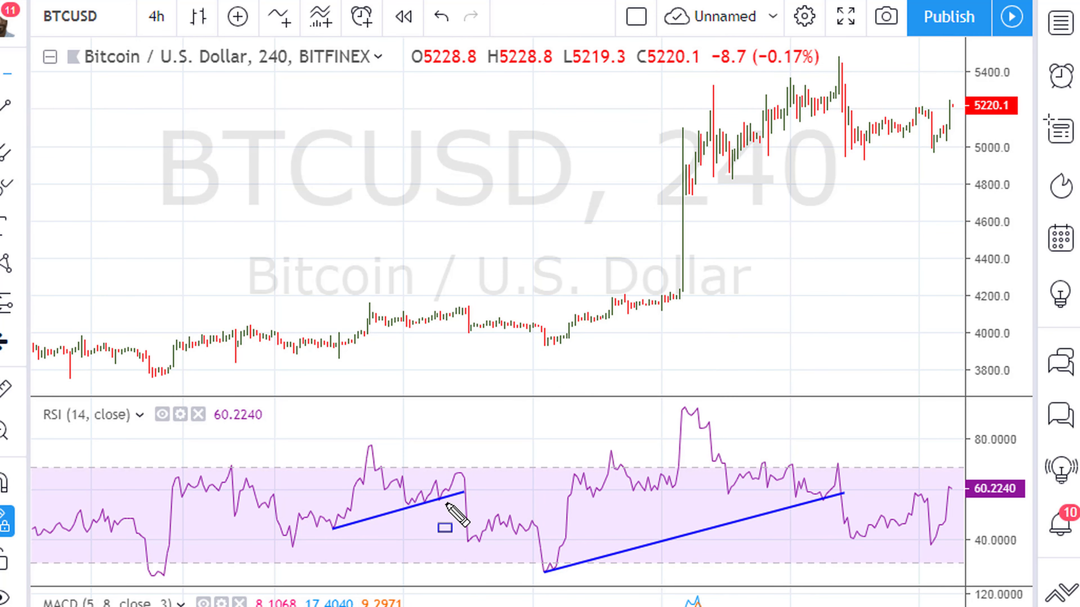
{"action": "left_click_drag", "start_coordinate": [456, 484], "coordinate": [471, 502]}
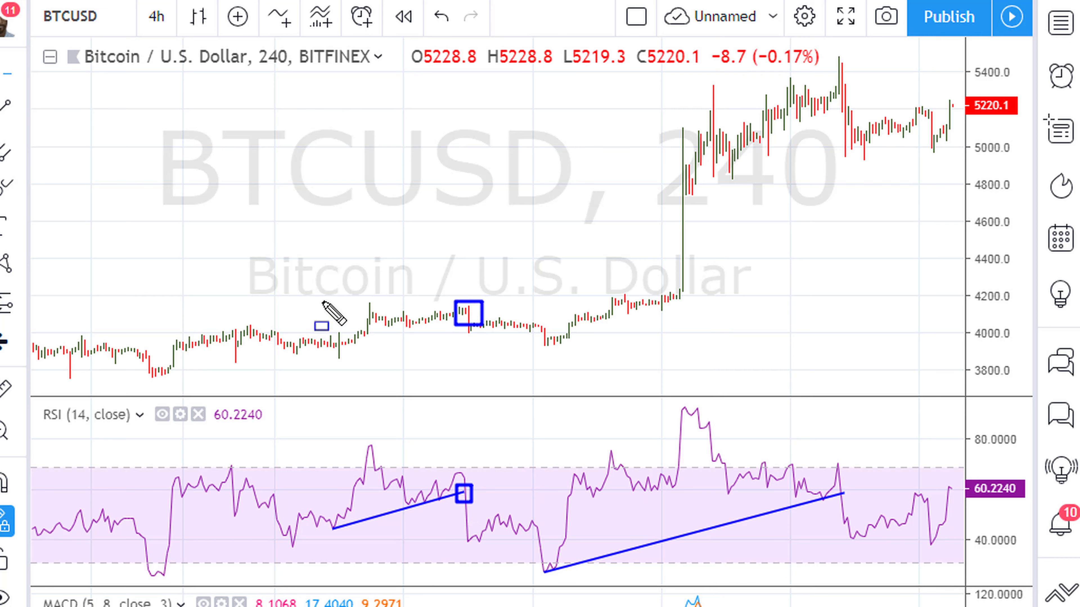
{"action": "left_click", "coordinate": [381, 253]}
{"action": "key", "text": "Escape"}
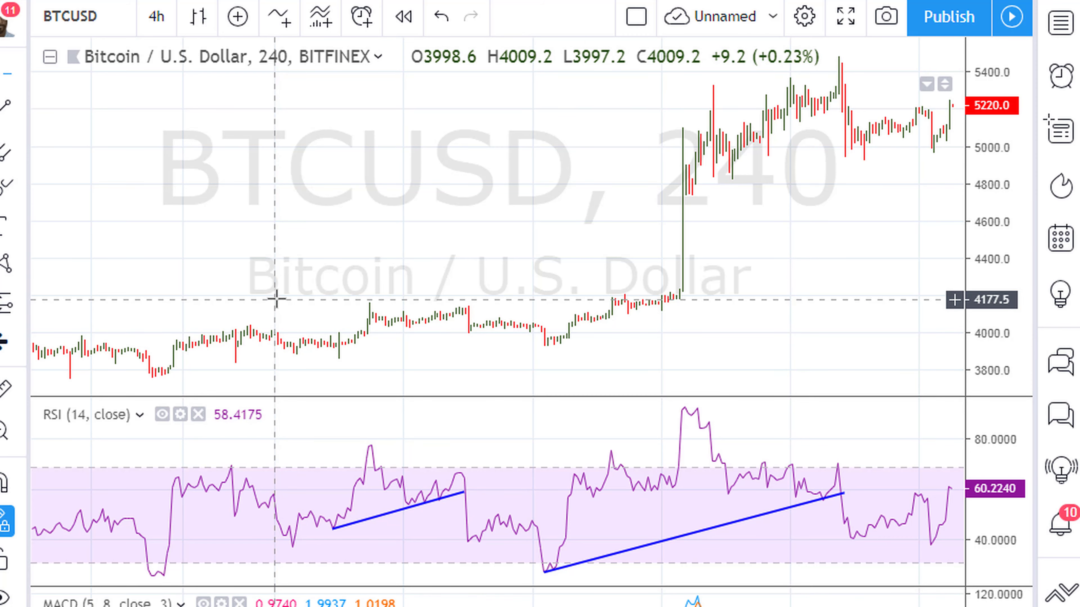
Enlarge the earlier RSI trendline's section and box its break and the price bar at the same time.
{"action": "scroll", "coordinate": [277, 301], "scroll_direction": "up", "scroll_amount": 3}
{"action": "left_click_drag", "start_coordinate": [278, 301], "coordinate": [875, 311]}
{"action": "scroll", "coordinate": [777, 350], "scroll_direction": "up", "scroll_amount": 2}
{"action": "scroll", "coordinate": [777, 349], "scroll_direction": "up", "scroll_amount": 2}
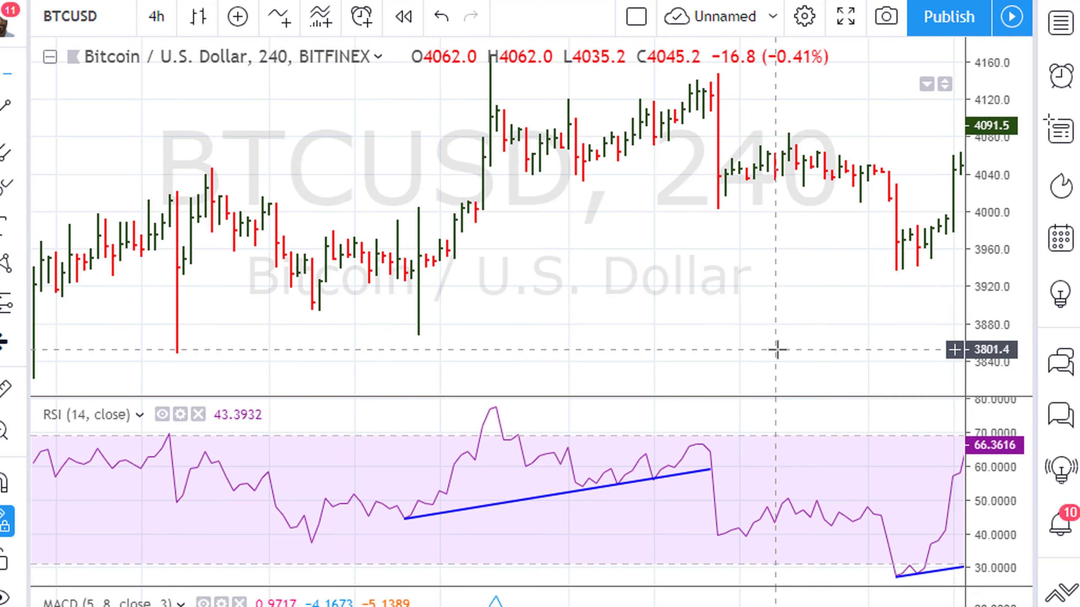
{"action": "left_click_drag", "start_coordinate": [700, 459], "coordinate": [727, 482]}
{"action": "left_click_drag", "start_coordinate": [704, 85], "coordinate": [737, 111]}
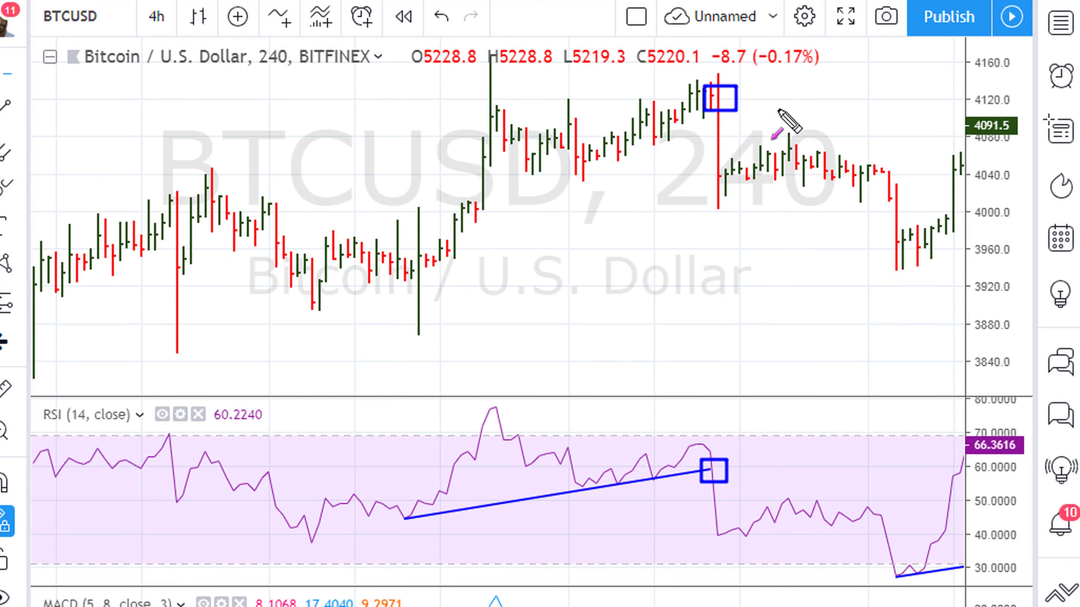
Point magenta arrows at both boxes, sketch the price decline after the break with a curved arrow, and clear the marks.
{"action": "left_click_drag", "start_coordinate": [777, 88], "coordinate": [730, 98]}
{"action": "left_click_drag", "start_coordinate": [760, 415], "coordinate": [717, 466]}
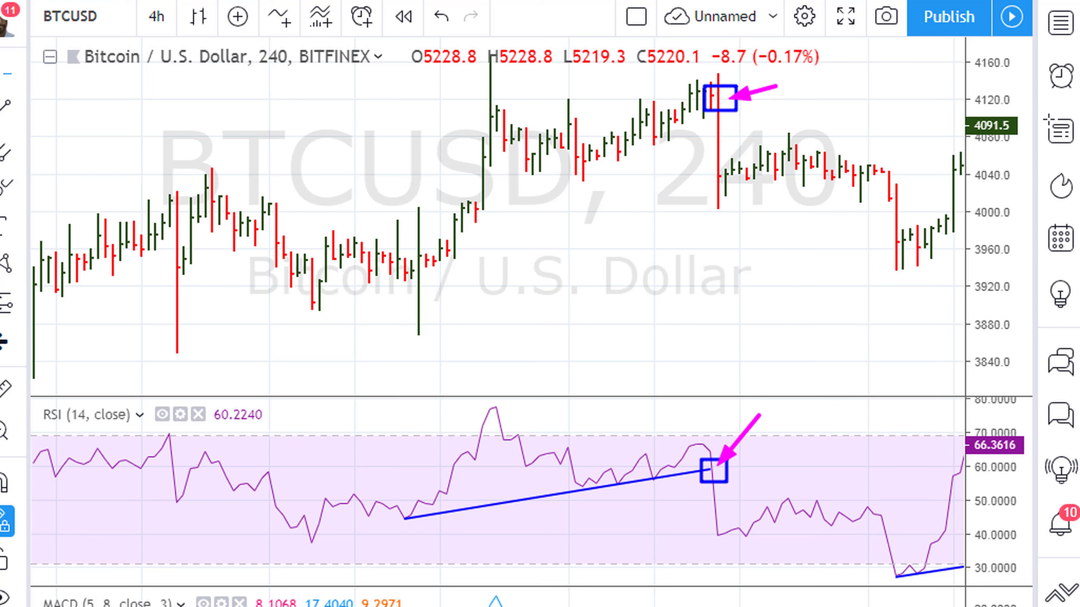
{"action": "mouse_move", "coordinate": [714, 128]}
{"action": "left_mouse_down"}
{"action": "mouse_move", "coordinate": [759, 137]}
{"action": "mouse_move", "coordinate": [851, 196]}
{"action": "mouse_move", "coordinate": [873, 278]}
{"action": "mouse_move", "coordinate": [893, 261]}
{"action": "left_mouse_up"}
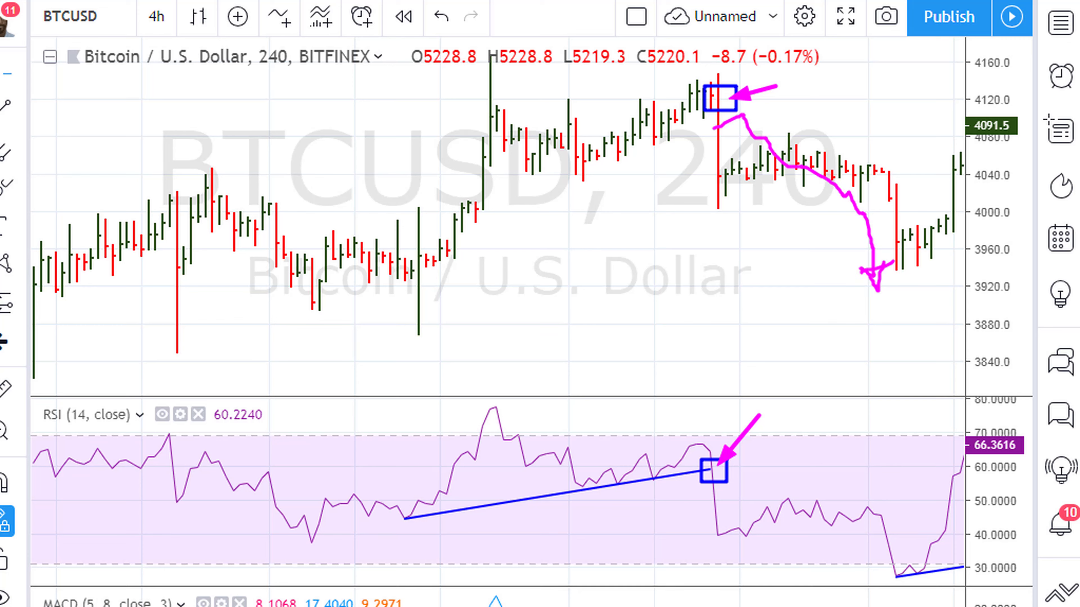
{"action": "key", "text": "Escape"}
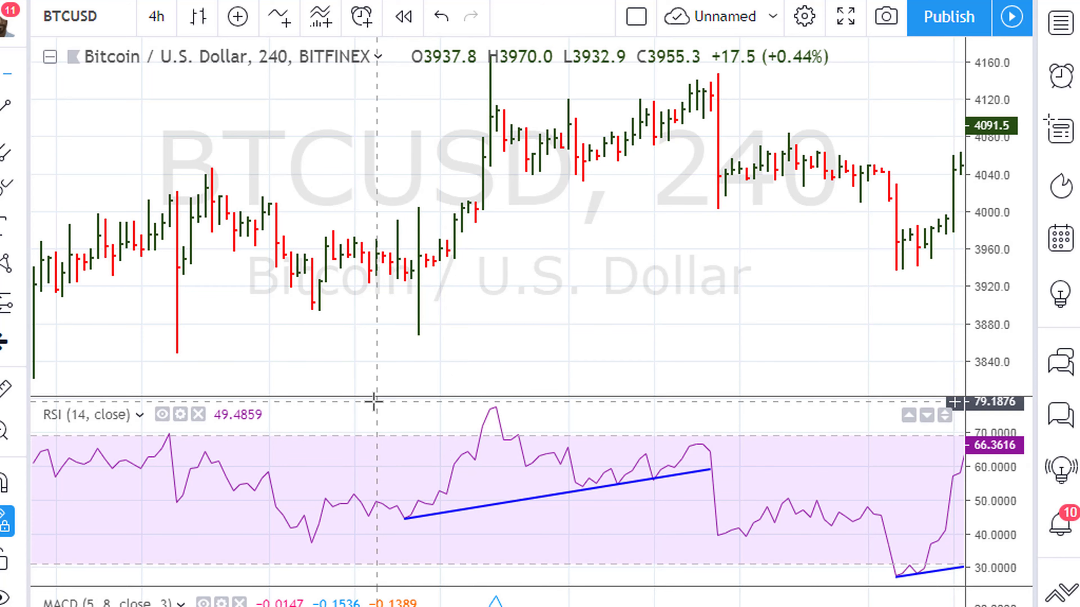
Return to a view showing both RSI trendlines up to the latest bars and box the earlier trendline's end.
{"action": "scroll", "coordinate": [339, 350], "scroll_direction": "up", "scroll_amount": 5}
{"action": "scroll", "coordinate": [340, 350], "scroll_direction": "down", "scroll_amount": 10}
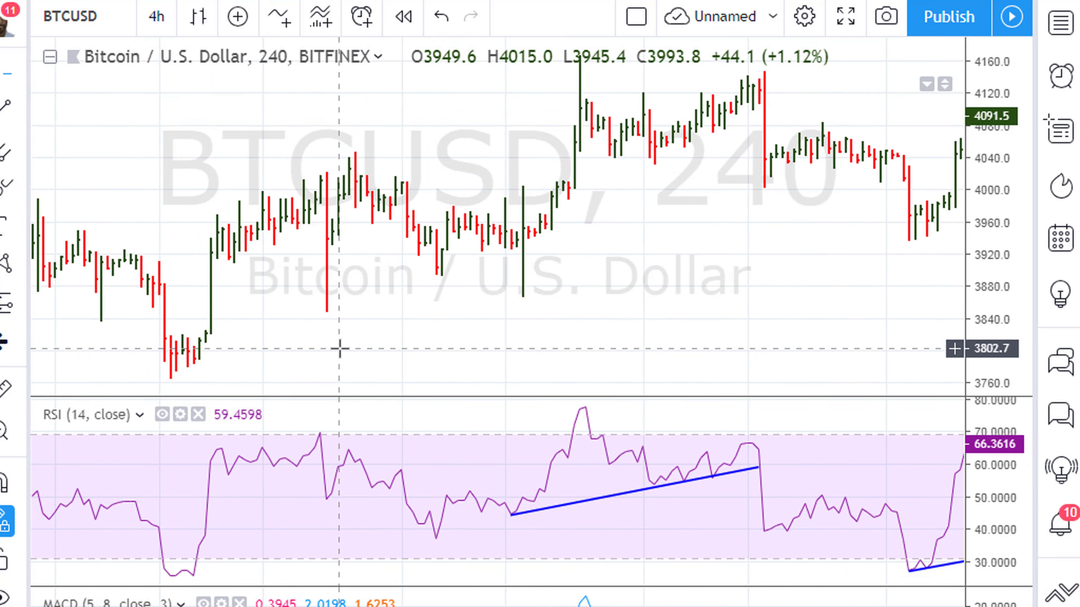
{"action": "left_click_drag", "start_coordinate": [714, 350], "coordinate": [266, 309]}
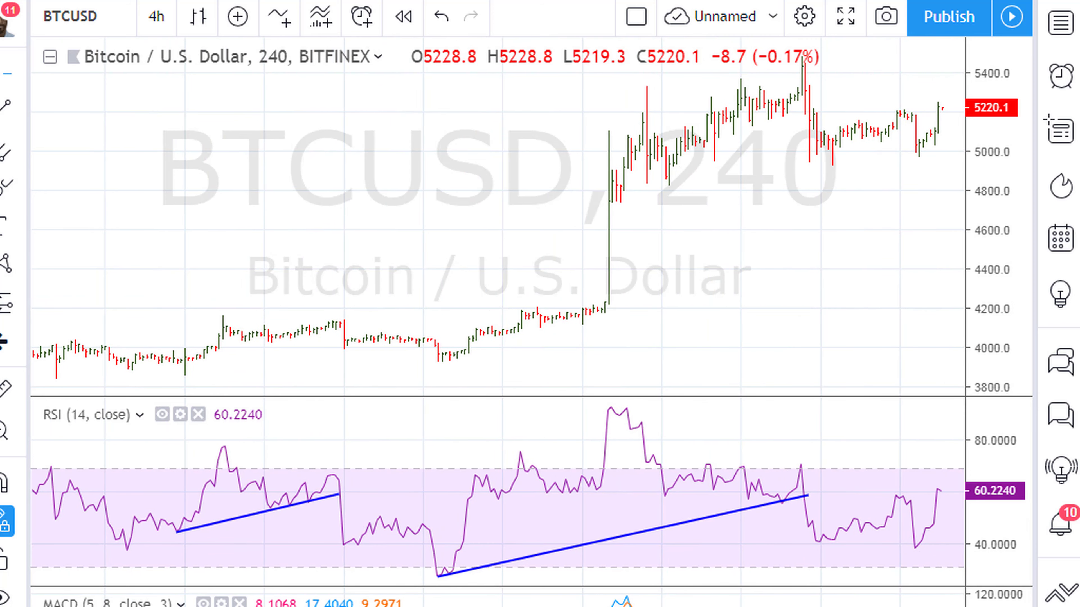
{"action": "left_click_drag", "start_coordinate": [333, 486], "coordinate": [348, 503]}
Draw a thick horizontal line from the earlier RSI trendline's end to the value scale and box the later trendline's end on it.
{"action": "left_click", "coordinate": [341, 495]}
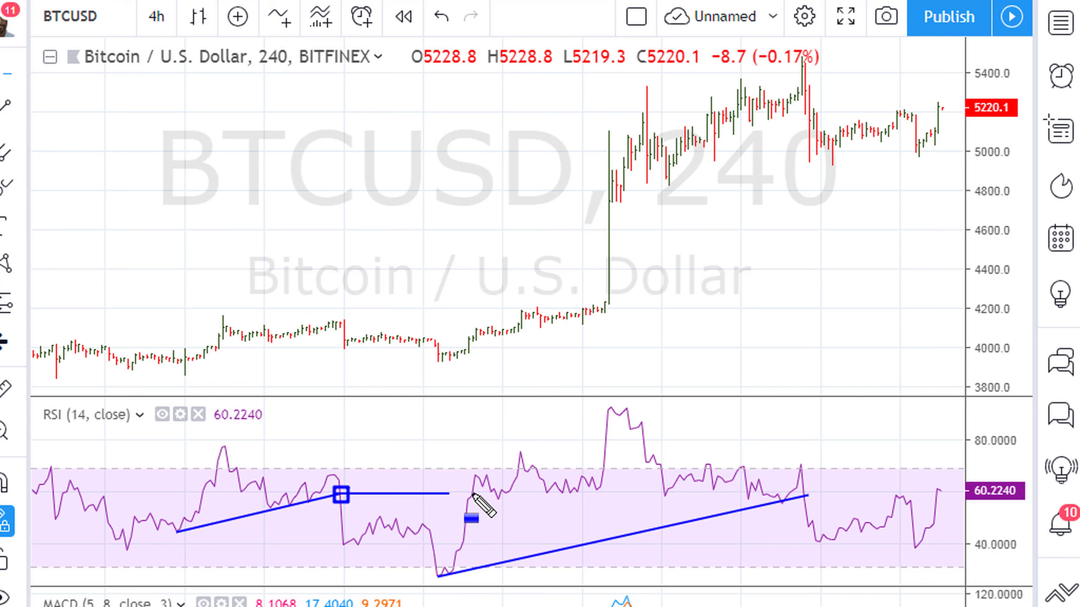
{"action": "left_click_drag", "start_coordinate": [894, 495], "coordinate": [959, 494]}
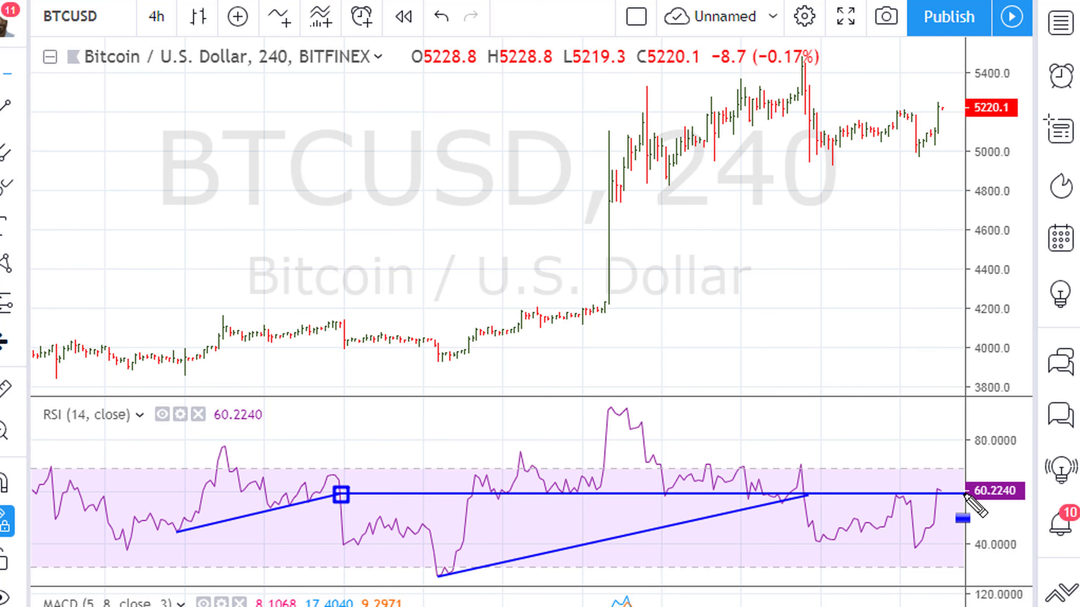
{"action": "left_click", "coordinate": [964, 494]}
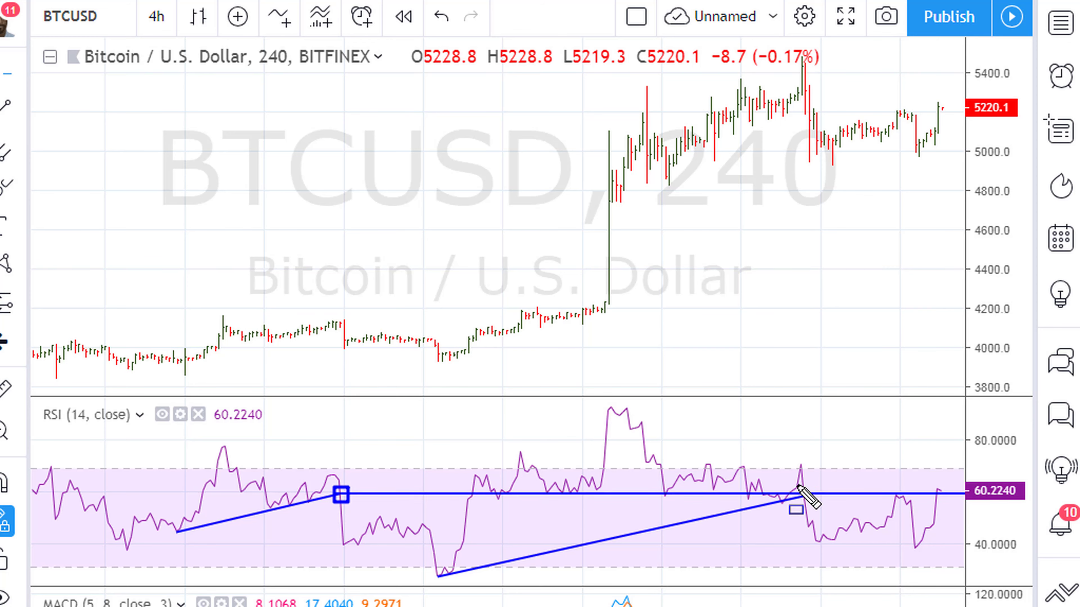
{"action": "left_click", "coordinate": [808, 496]}
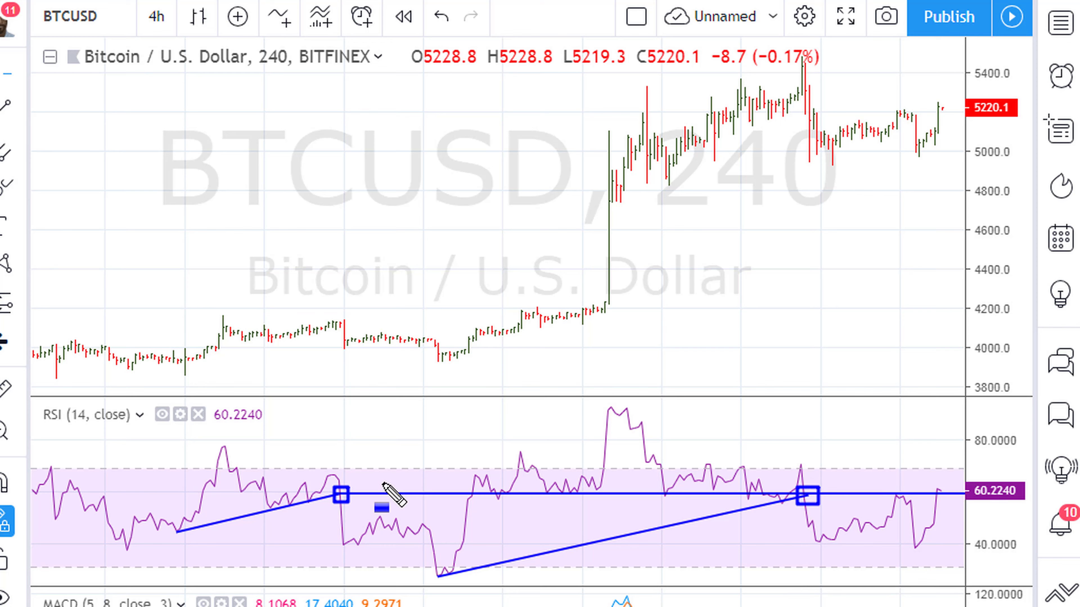
{"action": "mouse_move", "coordinate": [340, 493]}
{"action": "left_mouse_down"}
{"action": "mouse_move", "coordinate": [962, 513]}
{"action": "mouse_move", "coordinate": [974, 498]}
{"action": "left_mouse_up"}
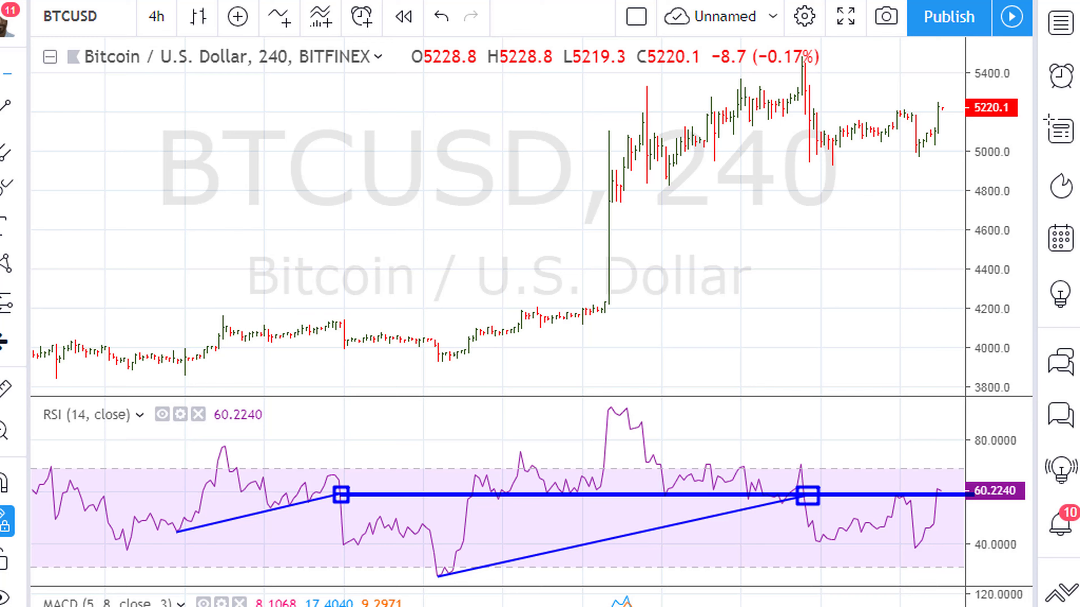
Add green arrows at the RSI's upward crossing and retests of the horizontal line and at the first two matching price points.
{"action": "left_click_drag", "start_coordinate": [441, 465], "coordinate": [470, 492]}
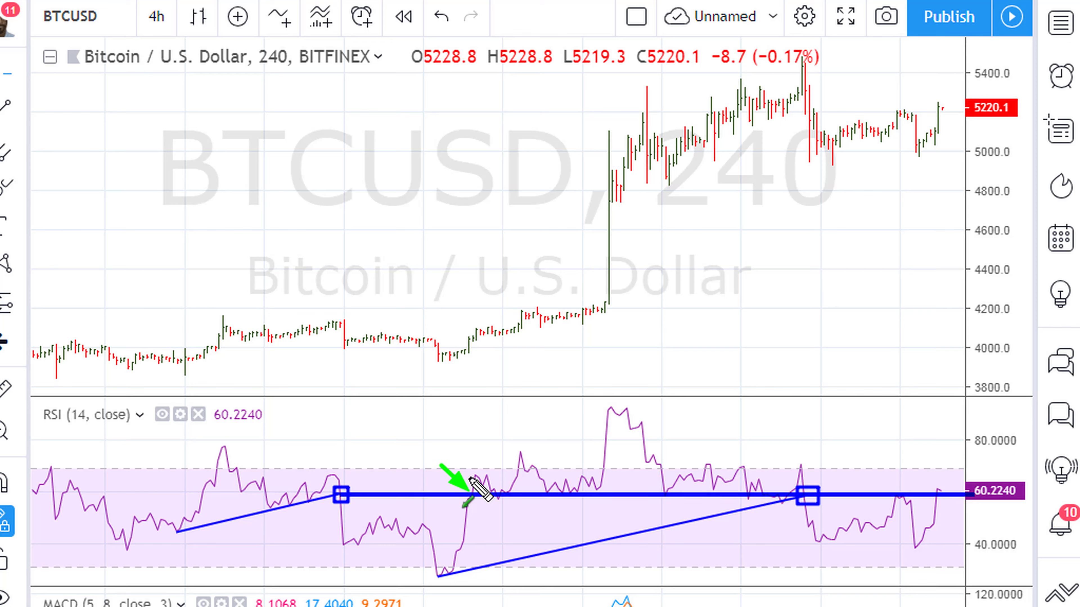
{"action": "left_click_drag", "start_coordinate": [432, 310], "coordinate": [467, 342]}
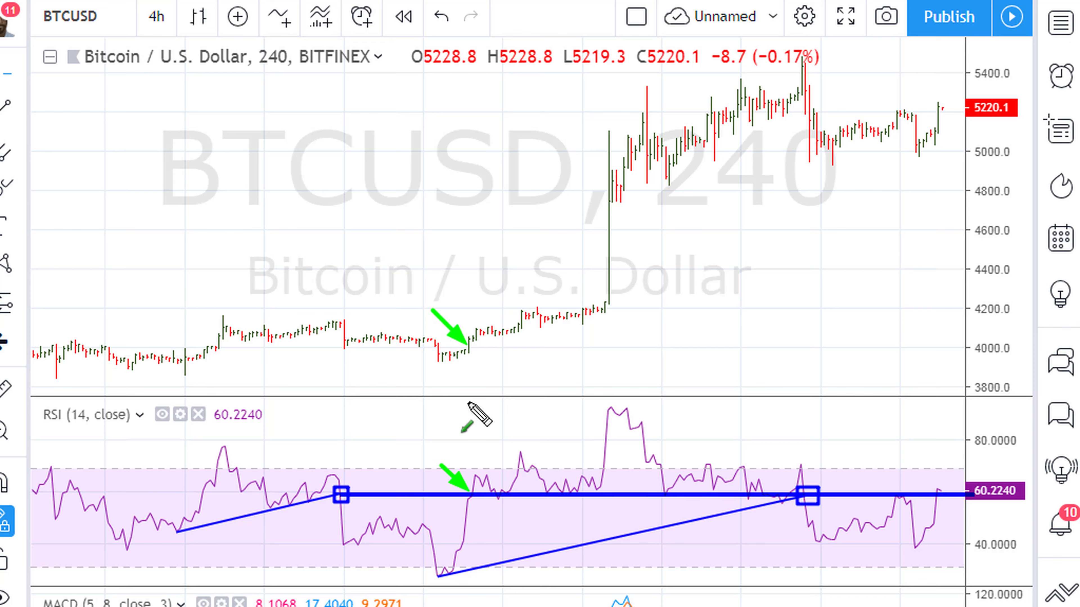
{"action": "left_click_drag", "start_coordinate": [489, 528], "coordinate": [501, 503]}
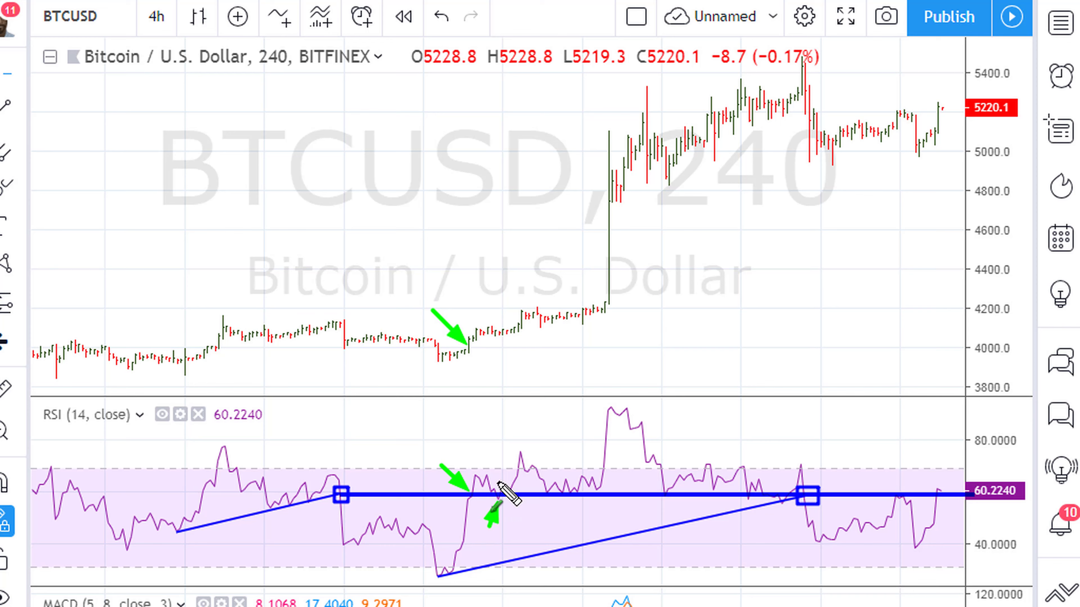
{"action": "left_click_drag", "start_coordinate": [493, 368], "coordinate": [498, 339]}
{"action": "mouse_move", "coordinate": [537, 518]}
{"action": "left_mouse_down"}
{"action": "mouse_move", "coordinate": [545, 494]}
{"action": "mouse_move", "coordinate": [560, 494]}
{"action": "left_mouse_up"}
{"action": "mouse_move", "coordinate": [563, 548]}
{"action": "left_mouse_down"}
{"action": "mouse_move", "coordinate": [571, 496]}
{"action": "mouse_move", "coordinate": [580, 506]}
{"action": "mouse_move", "coordinate": [578, 496]}
{"action": "mouse_move", "coordinate": [598, 494]}
{"action": "left_mouse_up"}
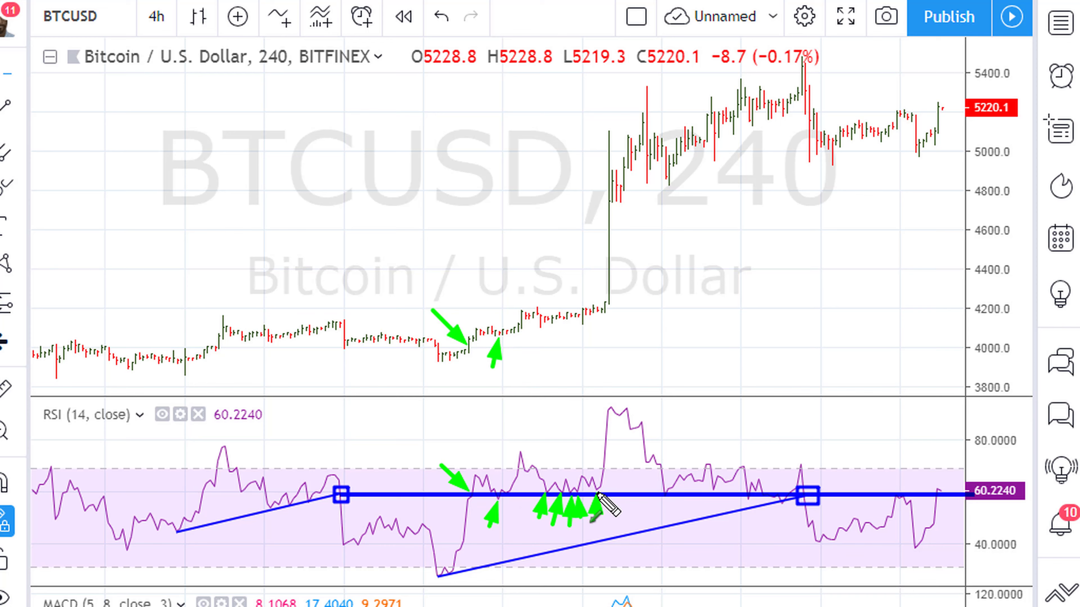
Add four green arrows under the sideways price bars just before the surge, matching the RSI's retests of the horizontal line.
{"action": "left_click", "coordinate": [554, 326]}
{"action": "left_click", "coordinate": [573, 318]}
{"action": "left_click", "coordinate": [586, 319]}
{"action": "left_click", "coordinate": [597, 322]}
Add green arrows at the RSI's three pullbacks to the horizontal line after the surge and at the three matching price lows.
{"action": "left_click_drag", "start_coordinate": [647, 515], "coordinate": [664, 500]}
{"action": "left_click_drag", "start_coordinate": [650, 212], "coordinate": [666, 184]}
{"action": "left_click_drag", "start_coordinate": [695, 514], "coordinate": [713, 498]}
{"action": "left_click_drag", "start_coordinate": [695, 167], "coordinate": [710, 150]}
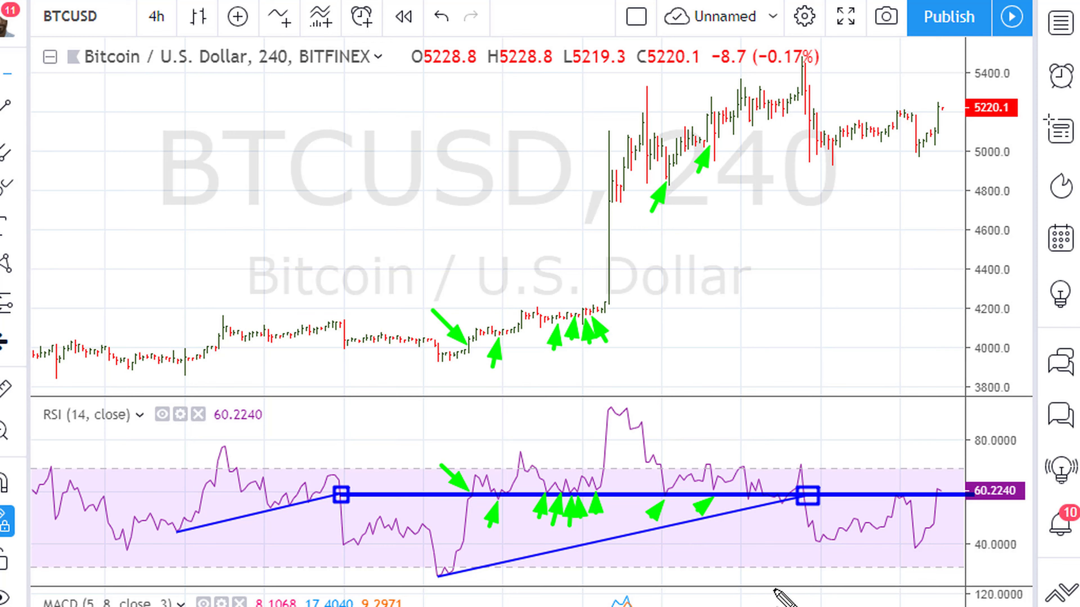
{"action": "left_click_drag", "start_coordinate": [741, 532], "coordinate": [749, 508]}
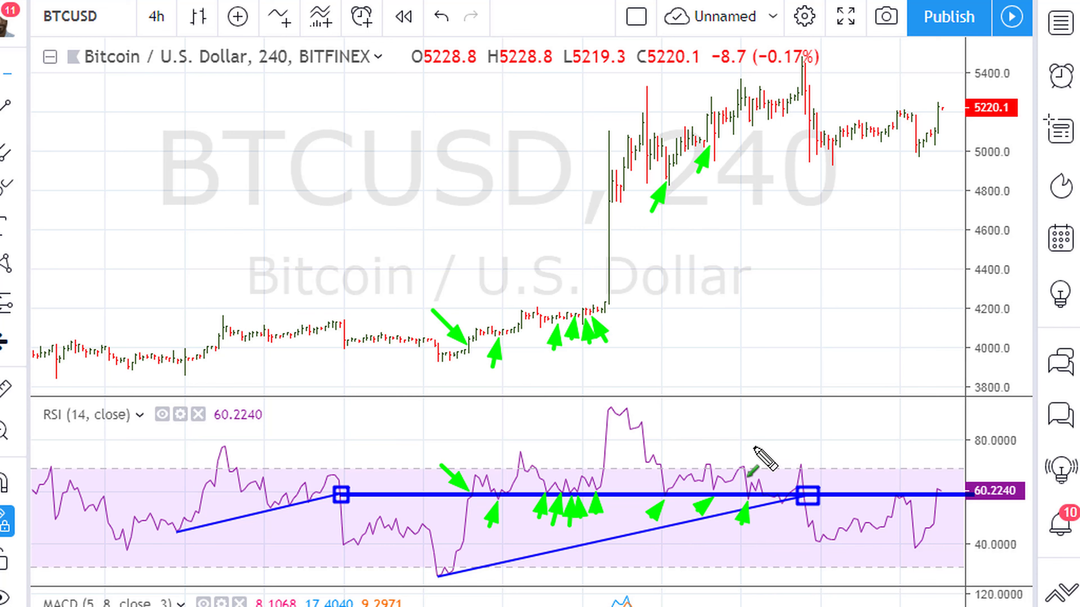
{"action": "left_click_drag", "start_coordinate": [744, 157], "coordinate": [749, 128]}
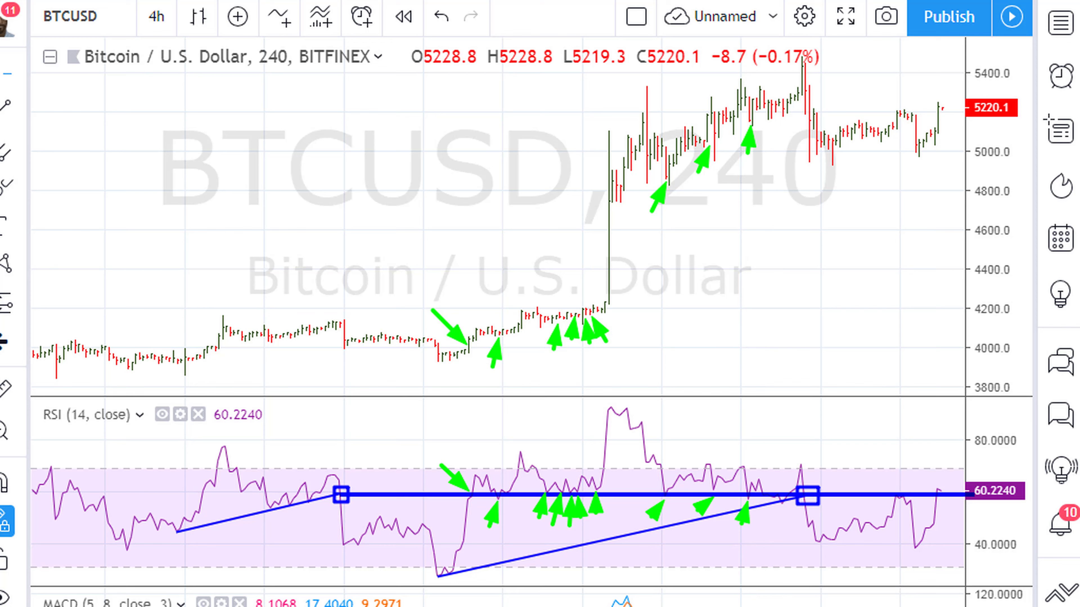
Point red arrows at the RSI's break below the line, its retest from below and matching price highs, and sketch the following drop in magenta.
{"action": "left_click_drag", "start_coordinate": [839, 455], "coordinate": [807, 494]}
{"action": "left_click_drag", "start_coordinate": [829, 70], "coordinate": [807, 94]}
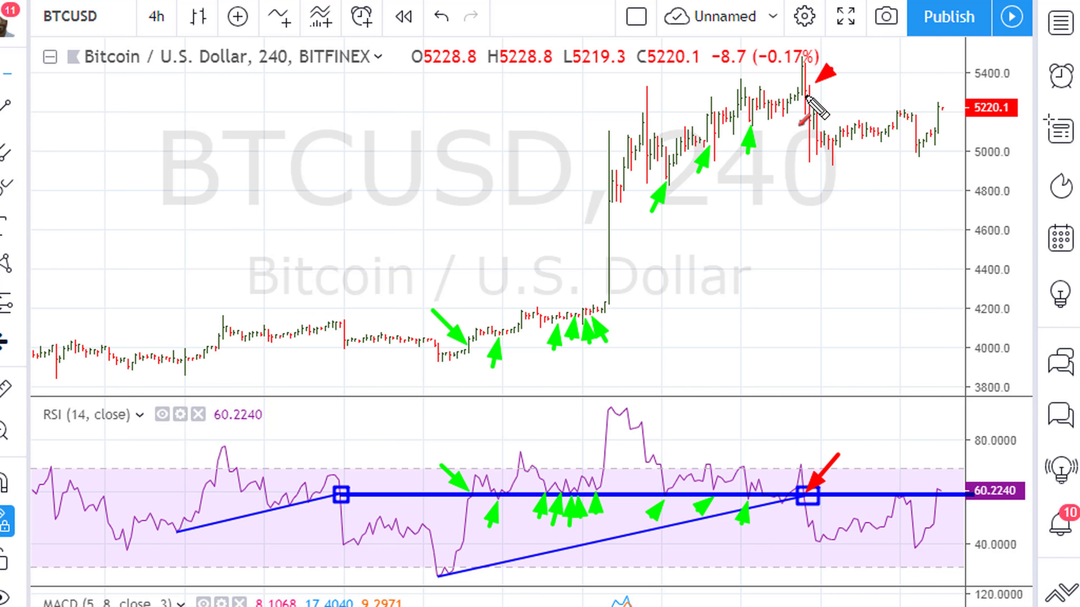
{"action": "left_click_drag", "start_coordinate": [883, 457], "coordinate": [901, 495]}
{"action": "left_click_drag", "start_coordinate": [870, 80], "coordinate": [904, 112]}
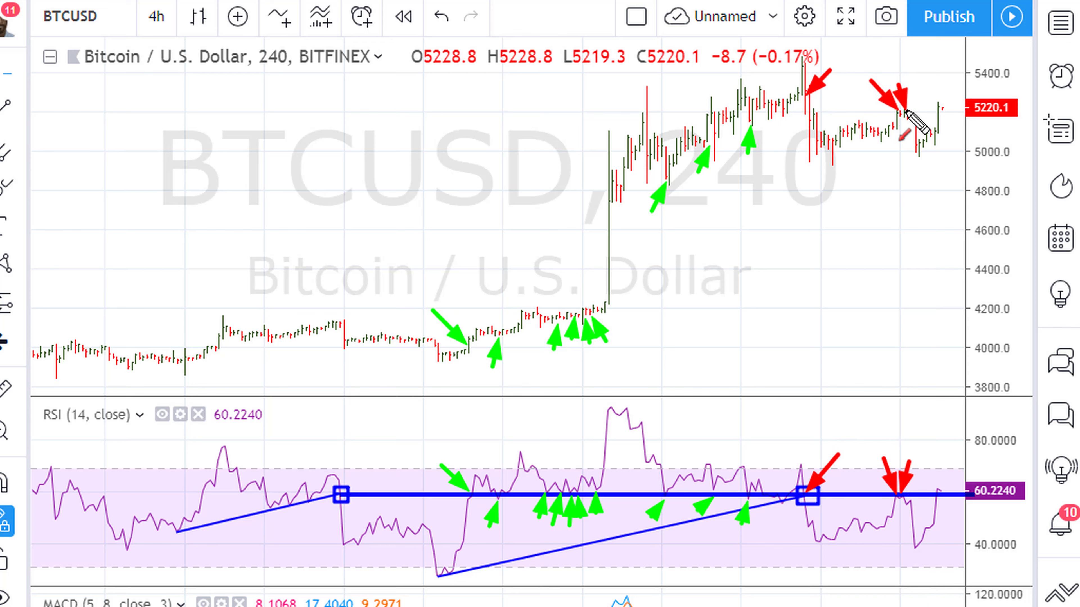
{"action": "mouse_move", "coordinate": [900, 125]}
{"action": "left_mouse_down"}
{"action": "mouse_move", "coordinate": [909, 164]}
{"action": "mouse_move", "coordinate": [923, 155]}
{"action": "mouse_move", "coordinate": [914, 160]}
{"action": "left_mouse_up"}
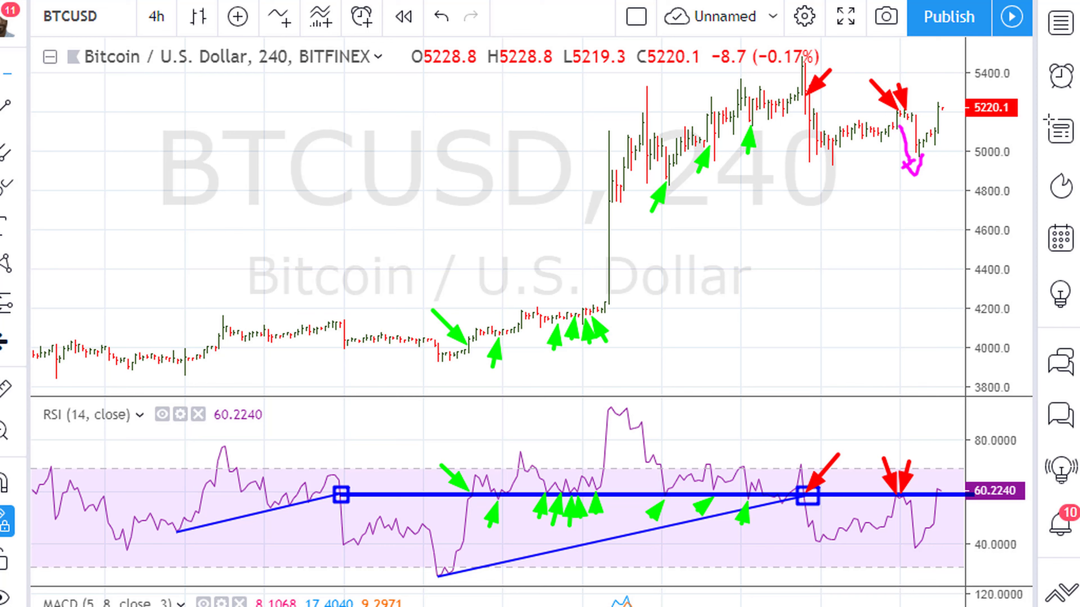
Sketch a blue downward and a green upward arrow from the latest RSI value, and box the RSI's first upward line crossing in green.
{"action": "mouse_move", "coordinate": [946, 493]}
{"action": "left_mouse_down"}
{"action": "mouse_move", "coordinate": [948, 522]}
{"action": "mouse_move", "coordinate": [966, 511]}
{"action": "mouse_move", "coordinate": [948, 520]}
{"action": "left_mouse_up"}
{"action": "mouse_move", "coordinate": [942, 493]}
{"action": "left_mouse_down"}
{"action": "mouse_move", "coordinate": [960, 429]}
{"action": "mouse_move", "coordinate": [949, 444]}
{"action": "left_mouse_up"}
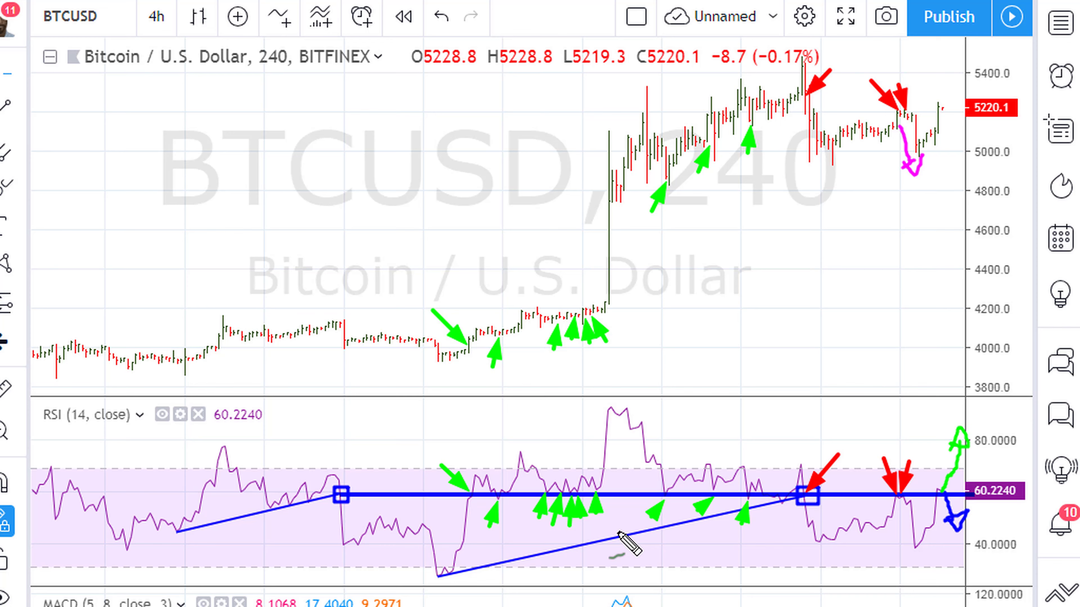
{"action": "mouse_move", "coordinate": [465, 491]}
{"action": "left_mouse_down"}
{"action": "mouse_move", "coordinate": [481, 486]}
{"action": "mouse_move", "coordinate": [473, 505]}
{"action": "mouse_move", "coordinate": [468, 488]}
{"action": "left_mouse_up"}
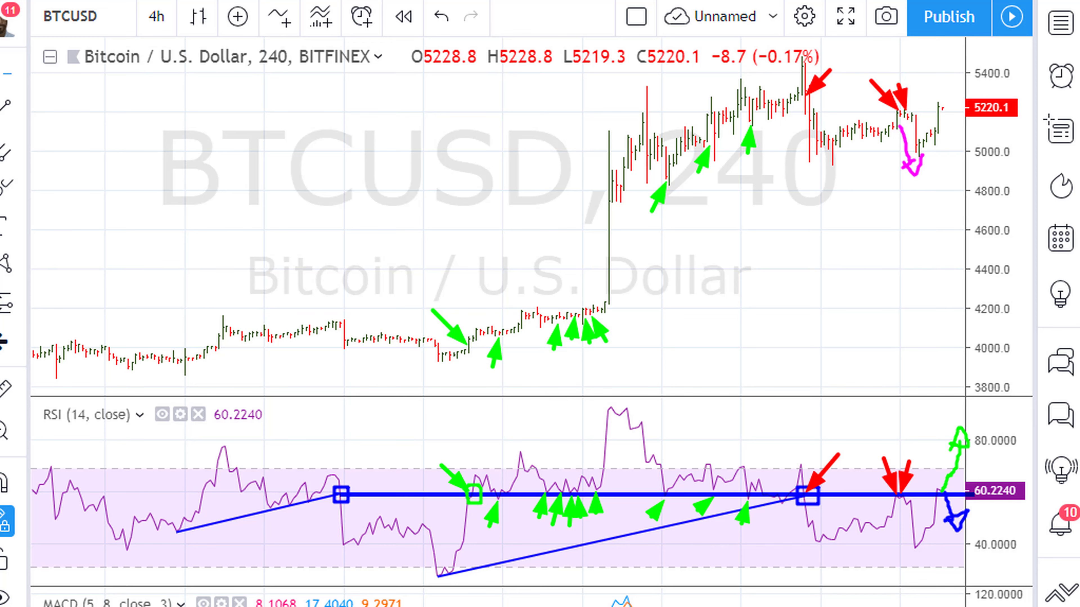